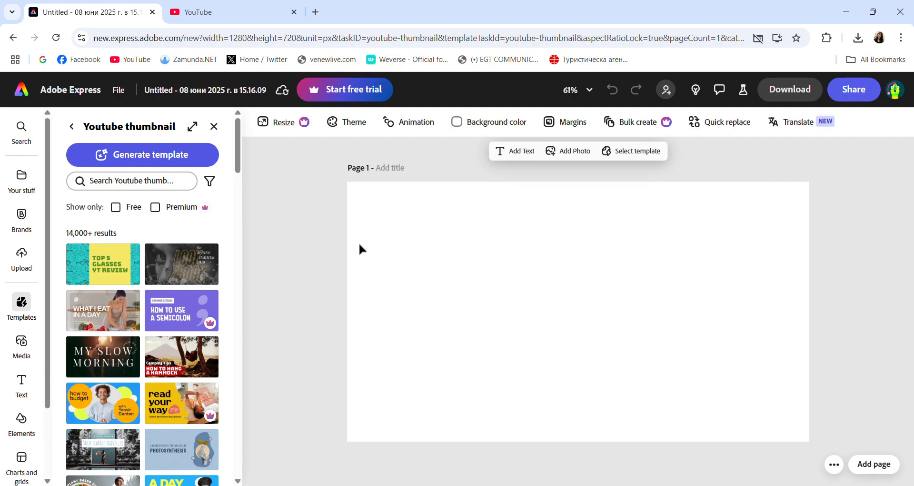
Apply the "A Day in the Life of a Chef" YouTube thumbnail template to the blank page.
{"action": "left_click", "coordinate": [641, 151]}
{"action": "scroll", "coordinate": [183, 312], "scroll_direction": "down", "scroll_amount": 4}
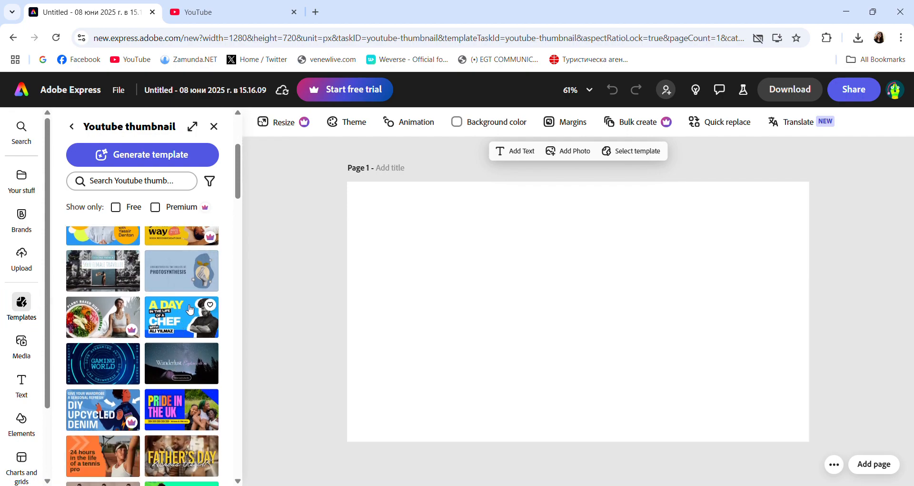
{"action": "left_click", "coordinate": [190, 310]}
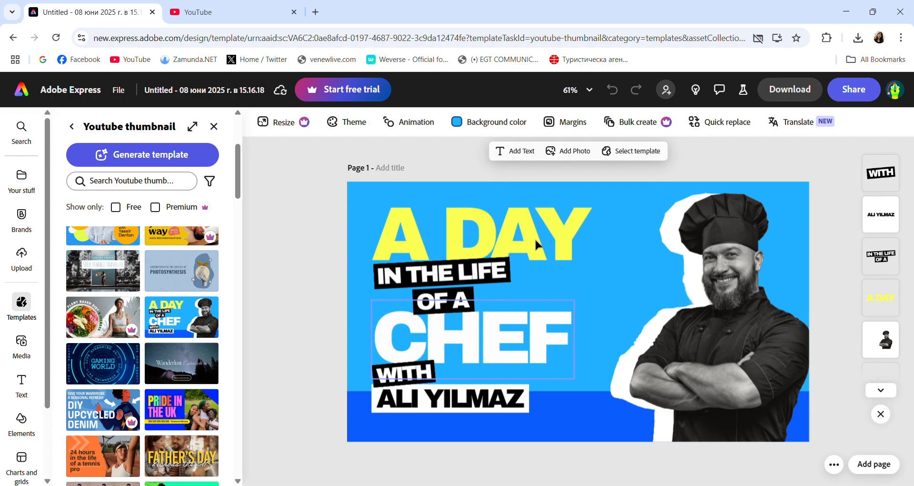
Delete the chef photo and its white silhouette from the thumbnail.
{"action": "left_click", "coordinate": [732, 329]}
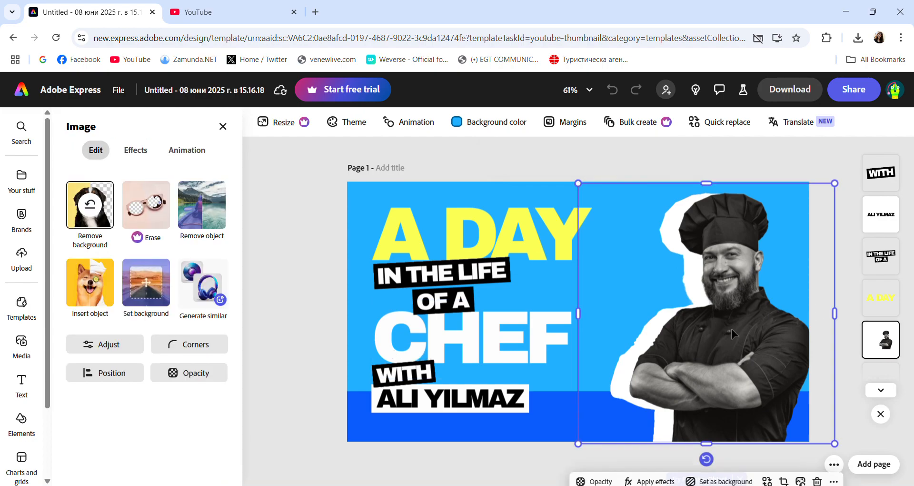
{"action": "key", "text": "Delete"}
{"action": "left_click", "coordinate": [731, 326]}
{"action": "key", "text": "Delete"}
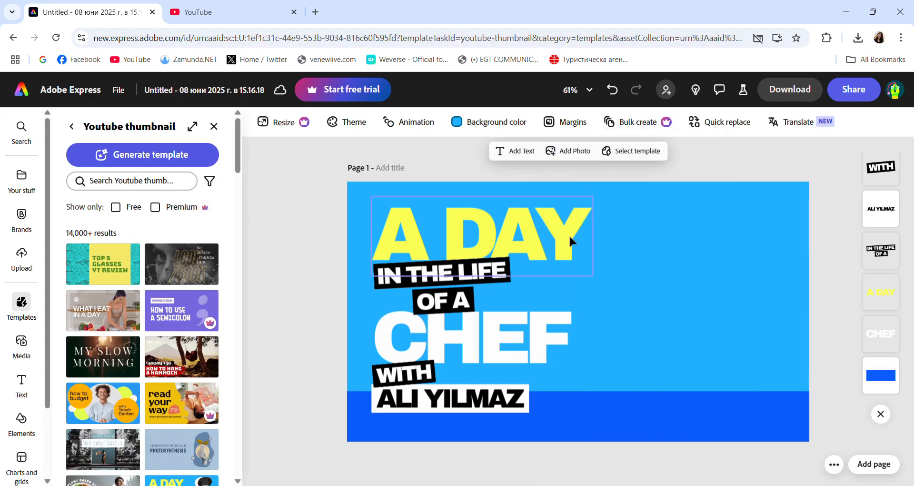
{"action": "left_click", "coordinate": [586, 151]}
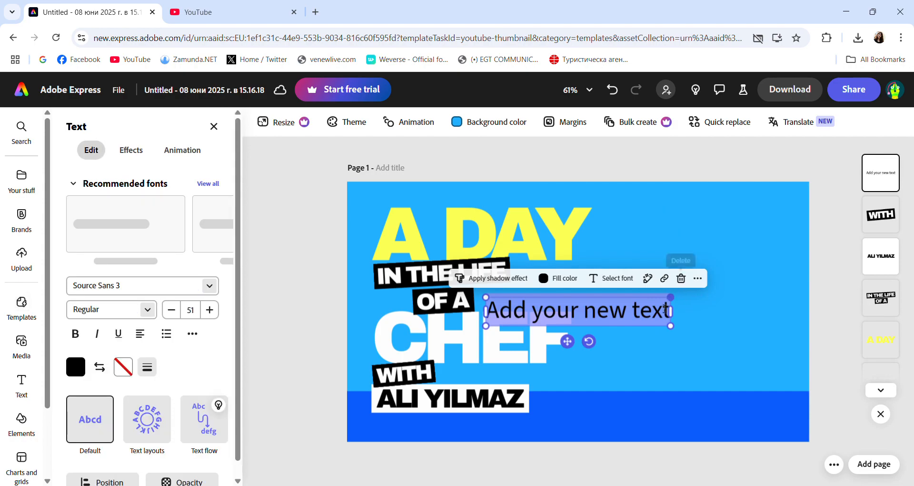
{"action": "key", "text": "BackSpace"}
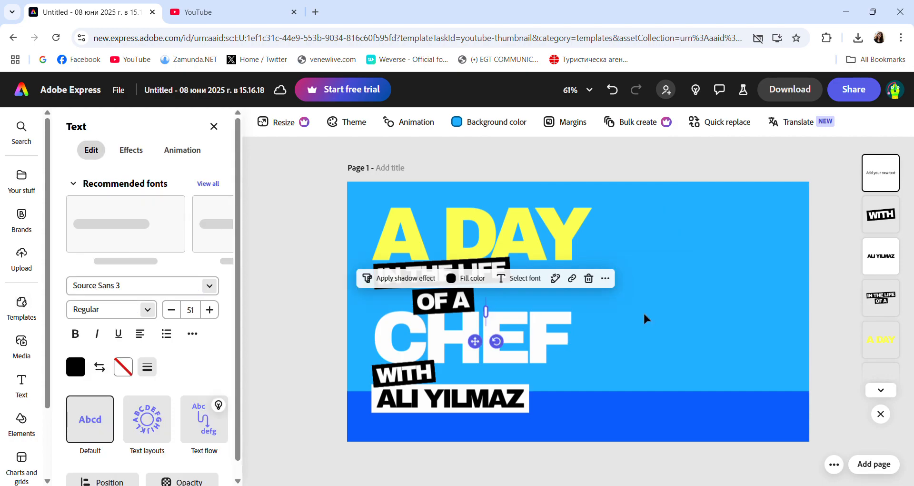
{"action": "left_click", "coordinate": [683, 232]}
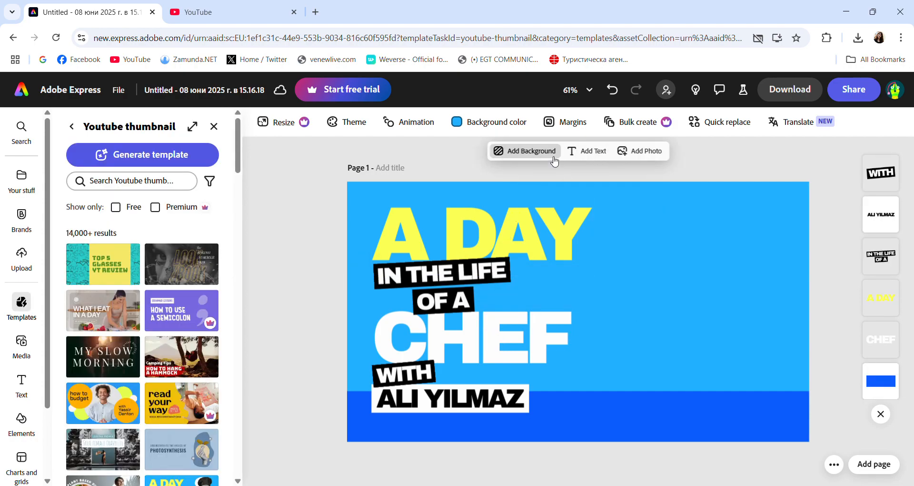
Add the photo of the woman in the red T-shirt and remove its background.
{"action": "left_click", "coordinate": [655, 157]}
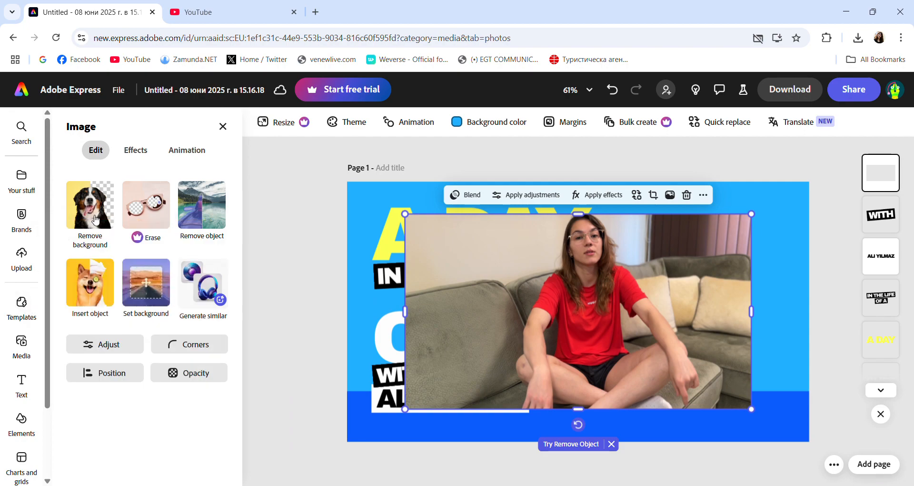
{"action": "left_click", "coordinate": [95, 220]}
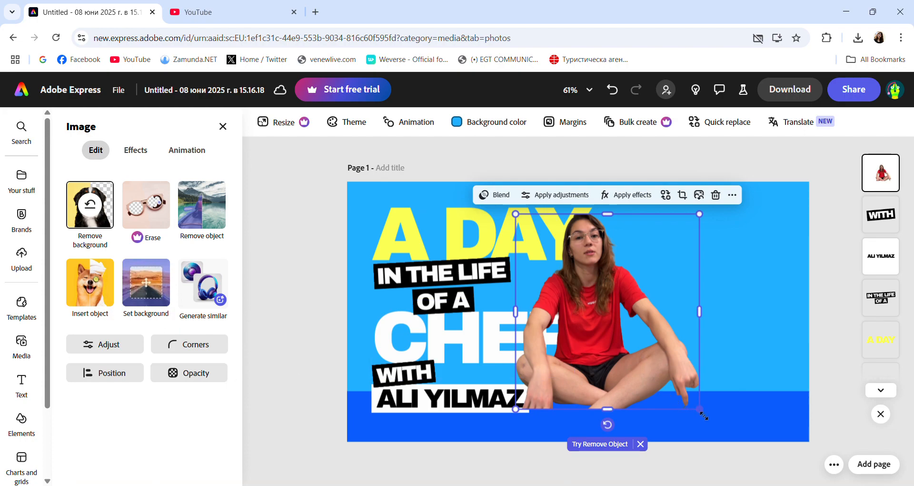
Crop the legs off the woman's cutout and place it in the lower-right corner of the thumbnail.
{"action": "left_click_drag", "start_coordinate": [614, 416], "coordinate": [622, 366]}
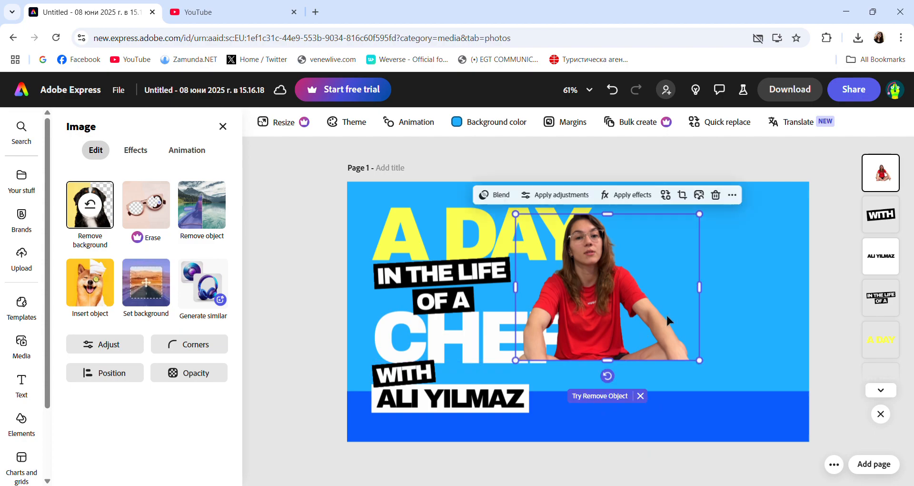
{"action": "left_click_drag", "start_coordinate": [593, 318], "coordinate": [710, 403]}
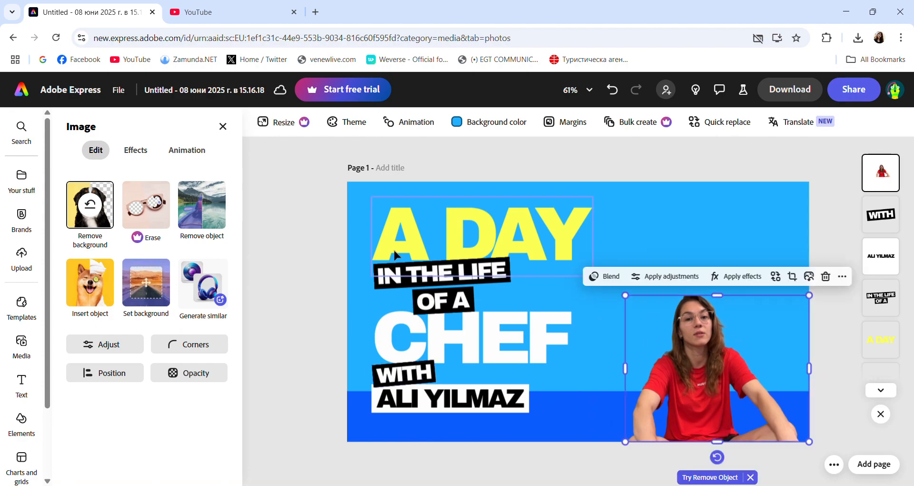
{"action": "left_click", "coordinate": [655, 231]}
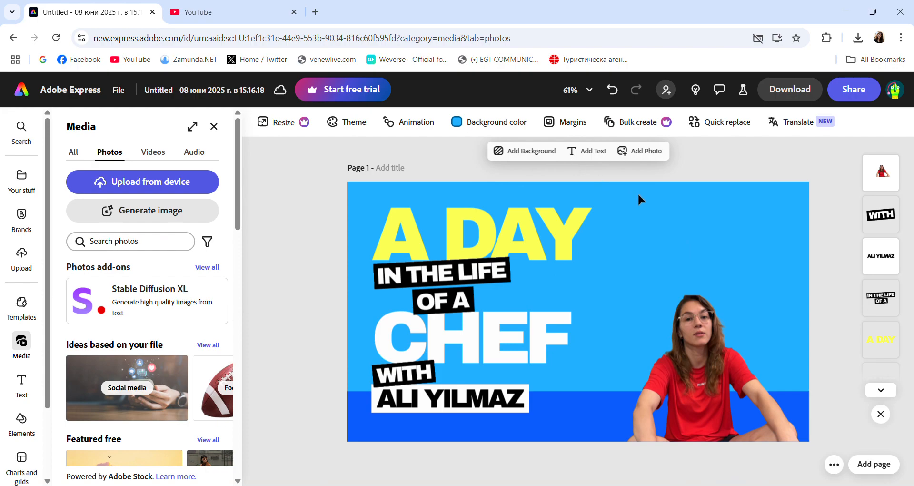
Search the backgrounds for "youtube thumbnail" and apply the red one with the megaphone and video screen.
{"action": "left_click", "coordinate": [531, 151]}
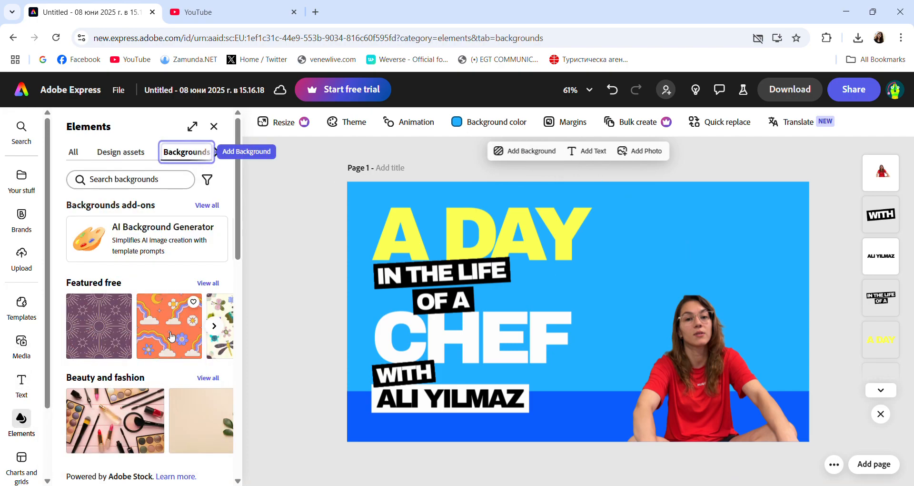
{"action": "scroll", "coordinate": [175, 300], "scroll_direction": "down", "scroll_amount": 7}
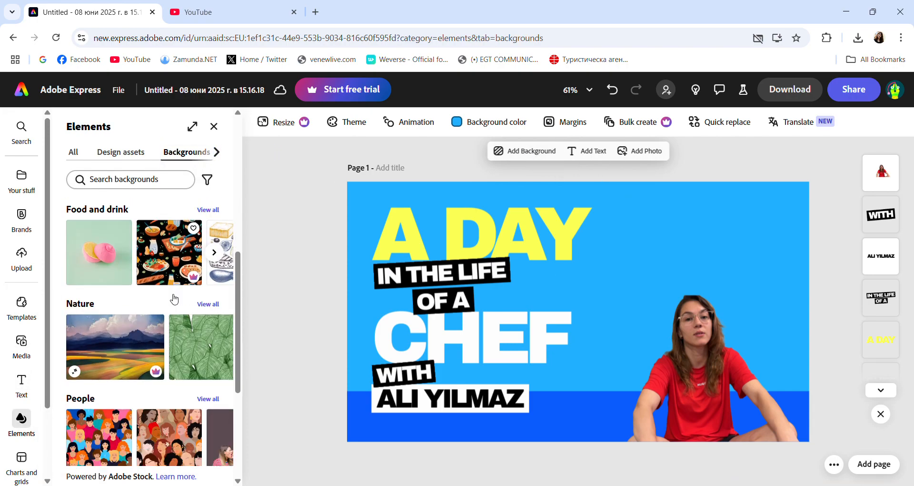
{"action": "scroll", "coordinate": [171, 300], "scroll_direction": "down", "scroll_amount": 3}
{"action": "scroll", "coordinate": [165, 313], "scroll_direction": "up", "scroll_amount": 4}
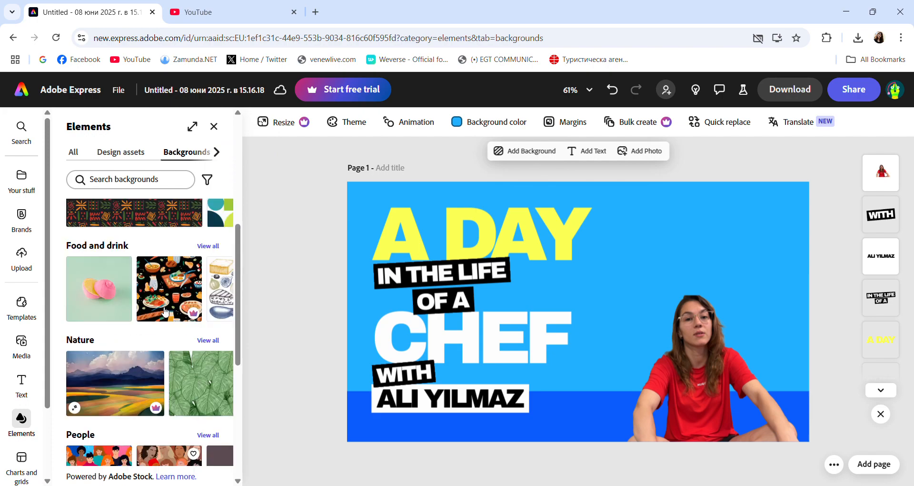
{"action": "scroll", "coordinate": [166, 312], "scroll_direction": "up", "scroll_amount": 2}
{"action": "left_click", "coordinate": [143, 180]}
{"action": "type", "text": "youtube"}
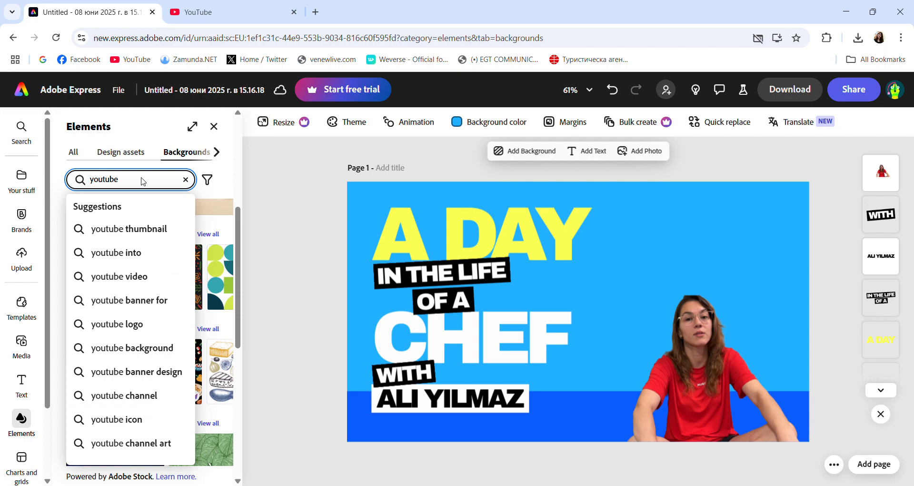
{"action": "left_click", "coordinate": [143, 228]}
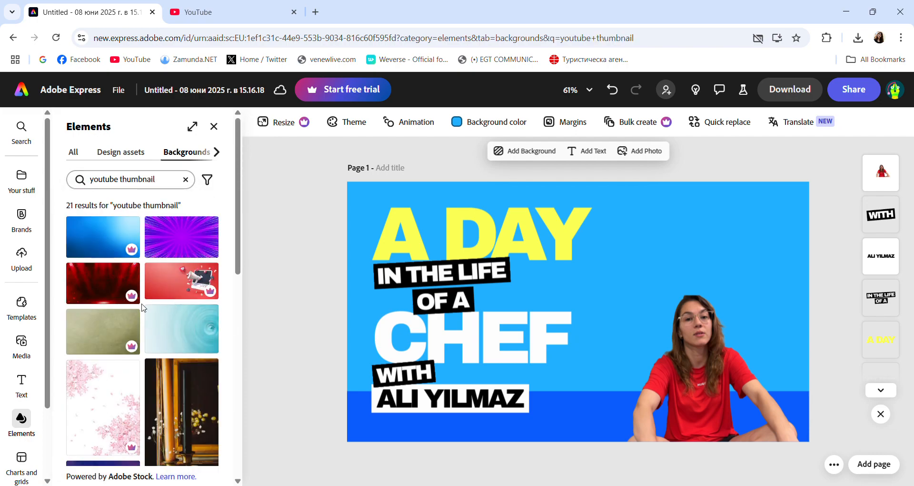
{"action": "left_click", "coordinate": [186, 282]}
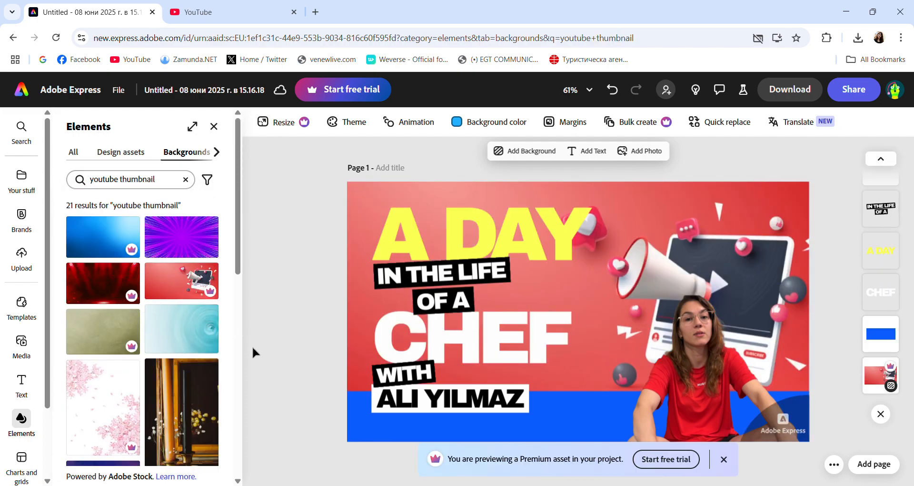
{"action": "left_click", "coordinate": [638, 208]}
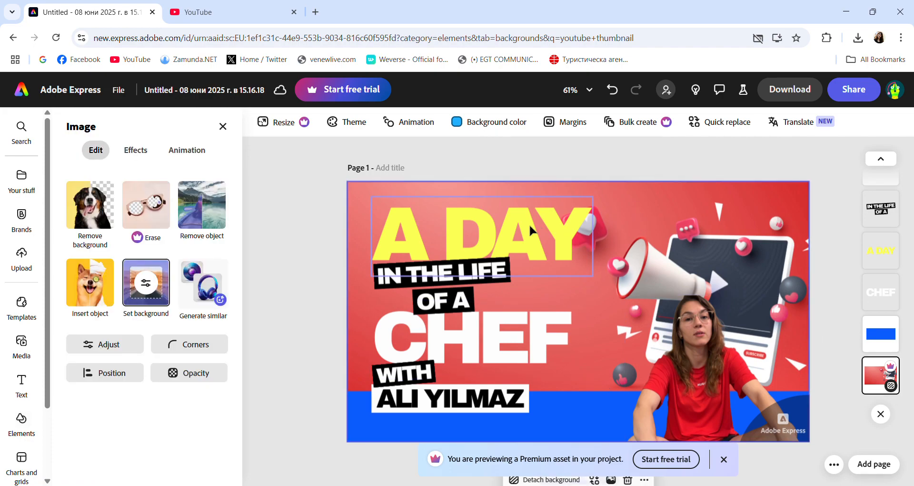
Replace the yellow "A DAY" heading text with "КАК ДА СЪЗДАДЕМ".
{"action": "left_click", "coordinate": [486, 231]}
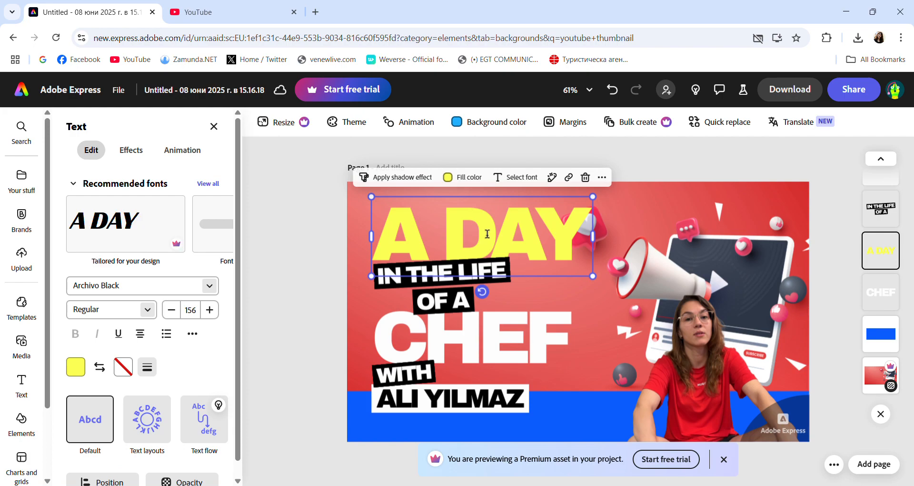
{"action": "double_click", "coordinate": [486, 233]}
{"action": "key", "text": "BackSpace"}
{"action": "key", "text": "BackSpace"}
{"action": "key", "text": "BackSpace"}
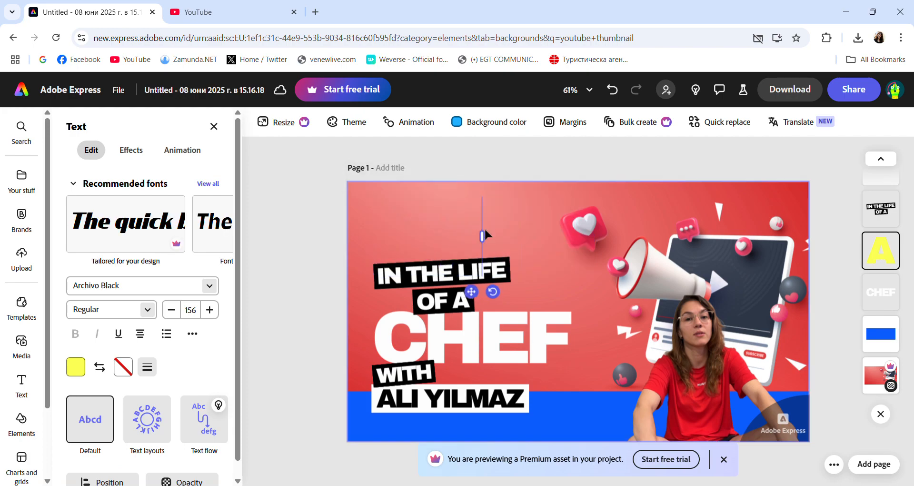
{"action": "type", "text": "KAK"}
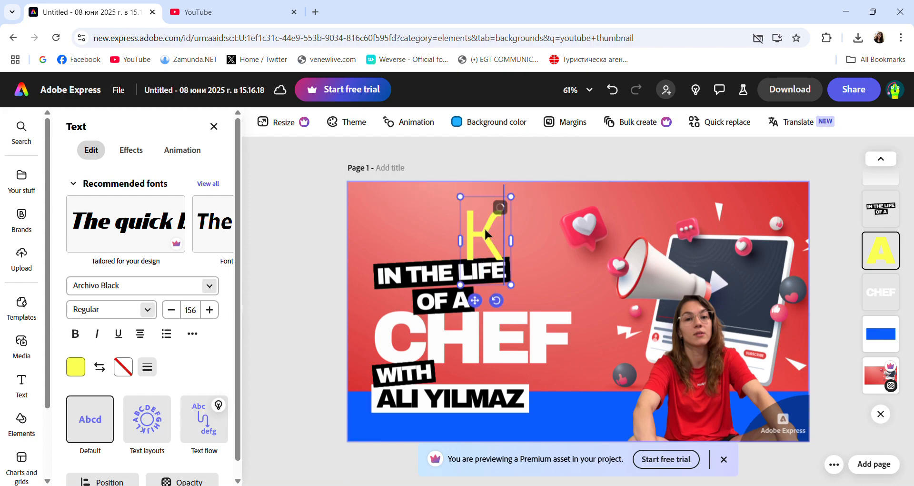
{"action": "type", "text": " ДА"}
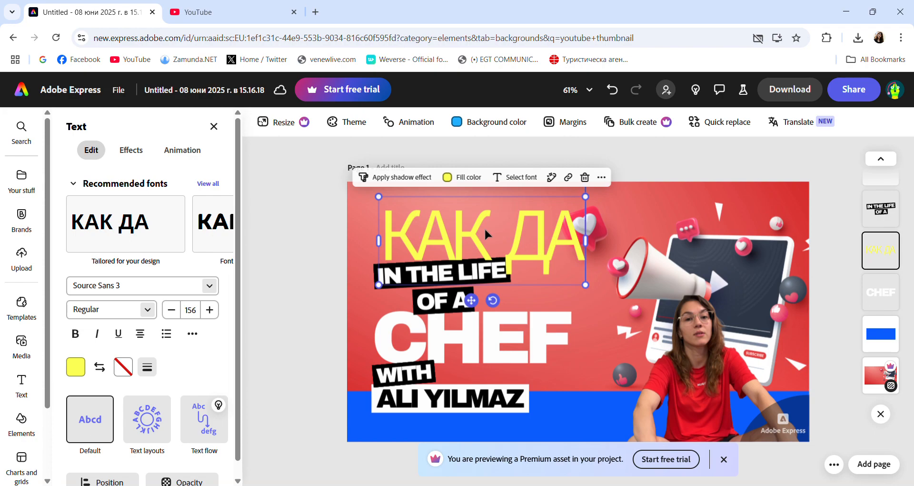
{"action": "type", "text": " СЪ"}
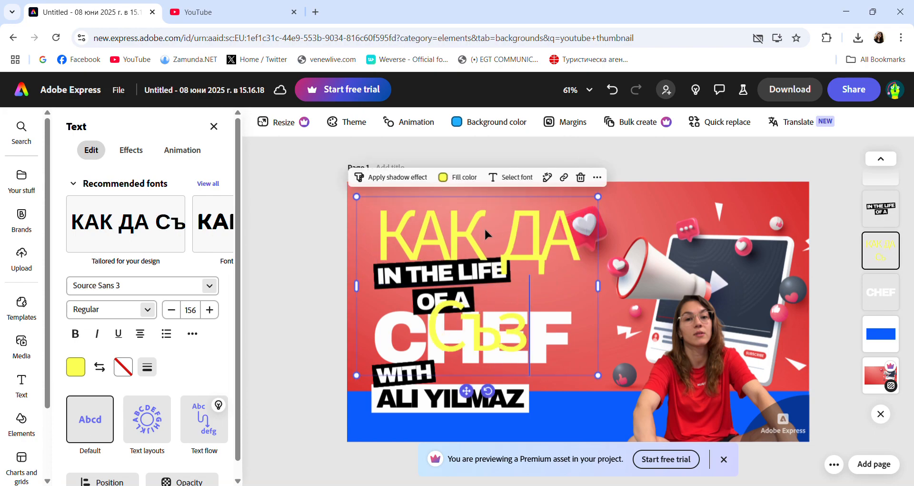
{"action": "key", "text": "BackSpace"}
{"action": "type", "text": "ЪЗДАДЕ"}
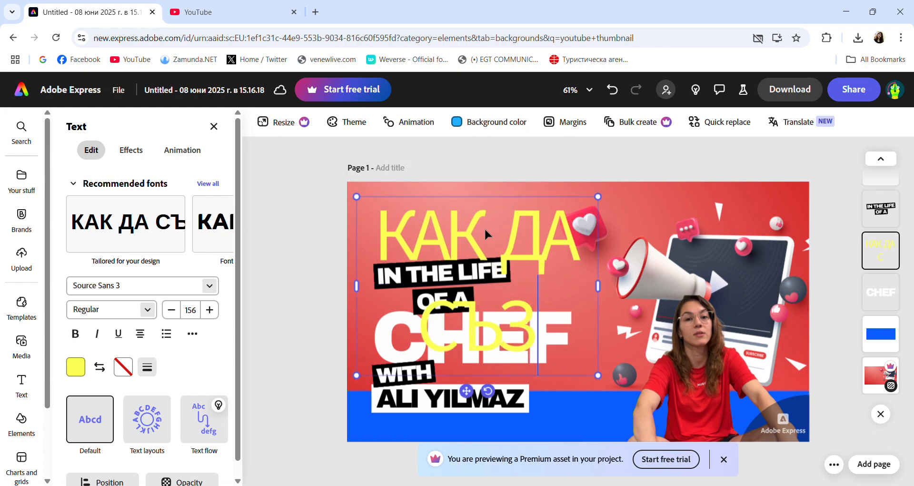
{"action": "type", "text": "М"}
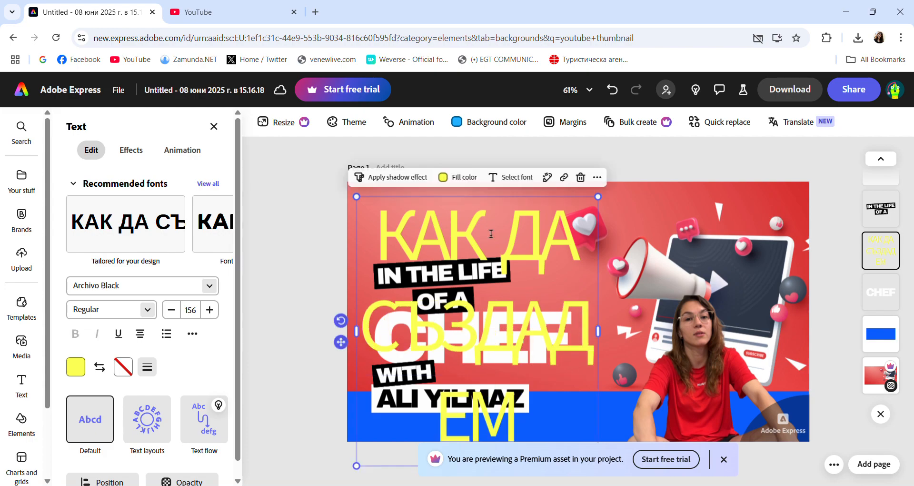
{"action": "key", "text": "Escape"}
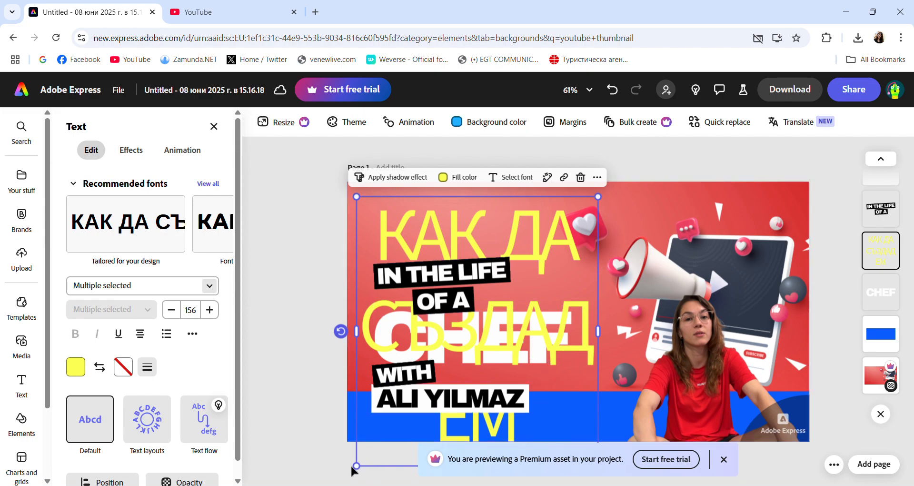
Scale the yellow heading down to size 126, widen its box to fit two lines, and position it in the thumbnail's upper-left area.
{"action": "left_click_drag", "start_coordinate": [357, 465], "coordinate": [404, 413]}
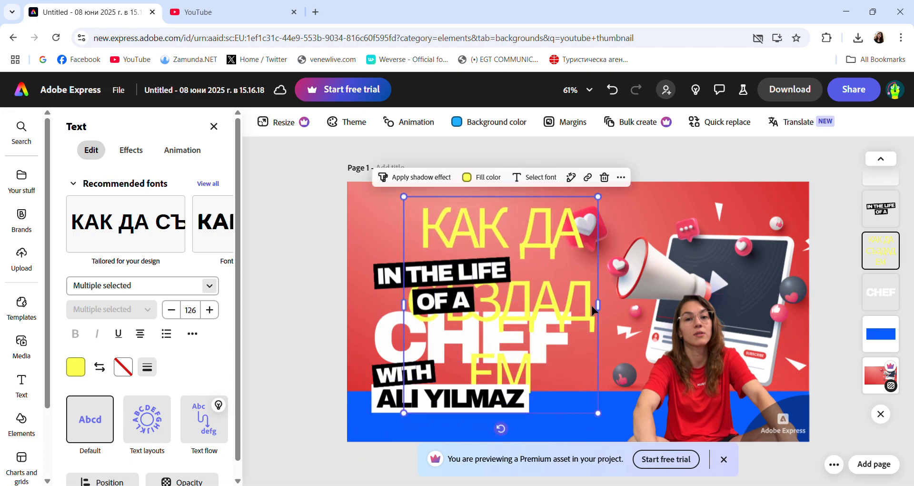
{"action": "left_click_drag", "start_coordinate": [603, 310], "coordinate": [746, 268]}
{"action": "left_click_drag", "start_coordinate": [553, 203], "coordinate": [476, 229]}
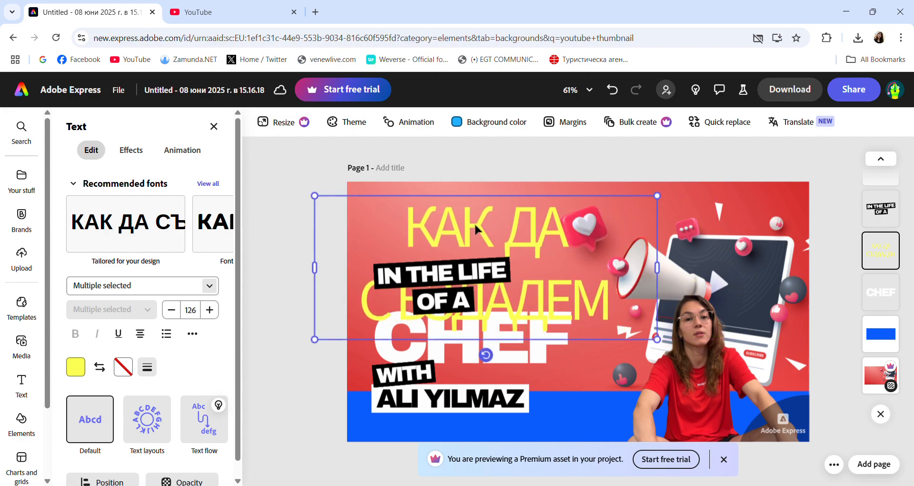
Replace the "IN THE LIFE OF A" label text with "THUMBNAIL".
{"action": "left_click", "coordinate": [460, 278]}
{"action": "double_click", "coordinate": [453, 278]}
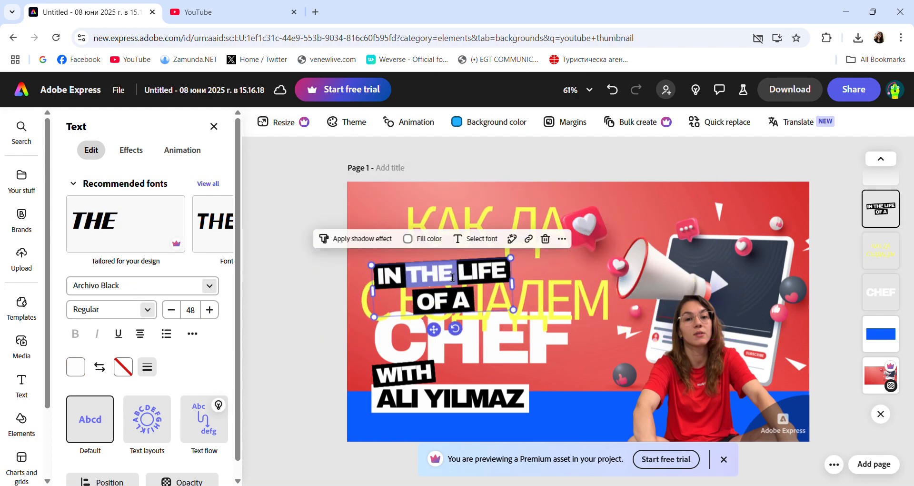
{"action": "left_click", "coordinate": [480, 305]}
{"action": "left_click_drag", "start_coordinate": [474, 303], "coordinate": [377, 273]}
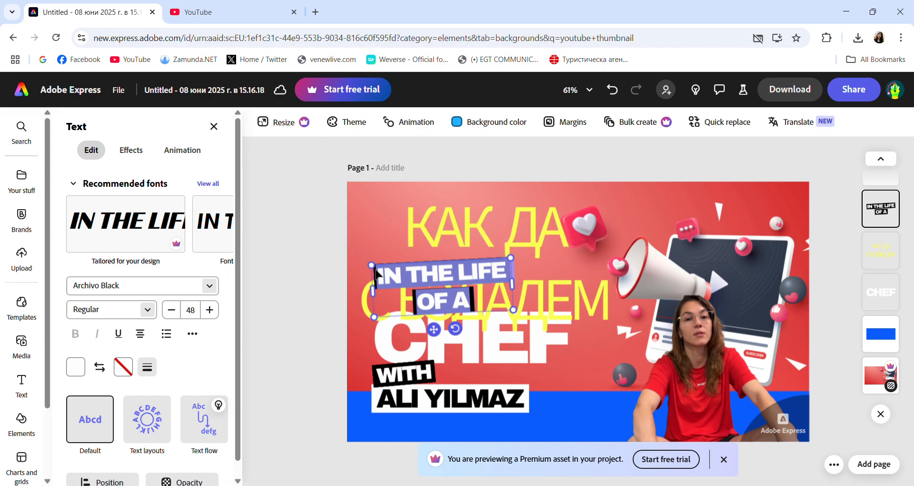
{"action": "type", "text": "THUMBNAIL"}
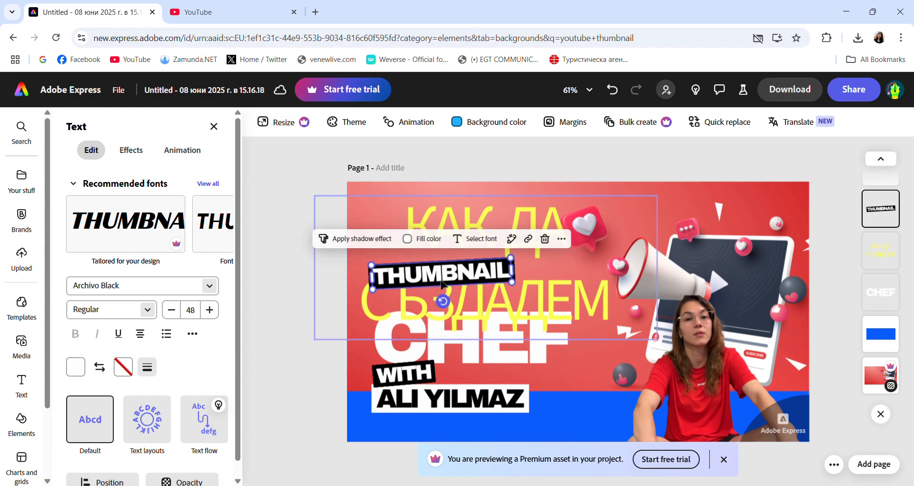
Delete the "CHEF" text, the "WITH" label and the name label below it.
{"action": "left_click", "coordinate": [461, 351]}
{"action": "key", "text": "Delete"}
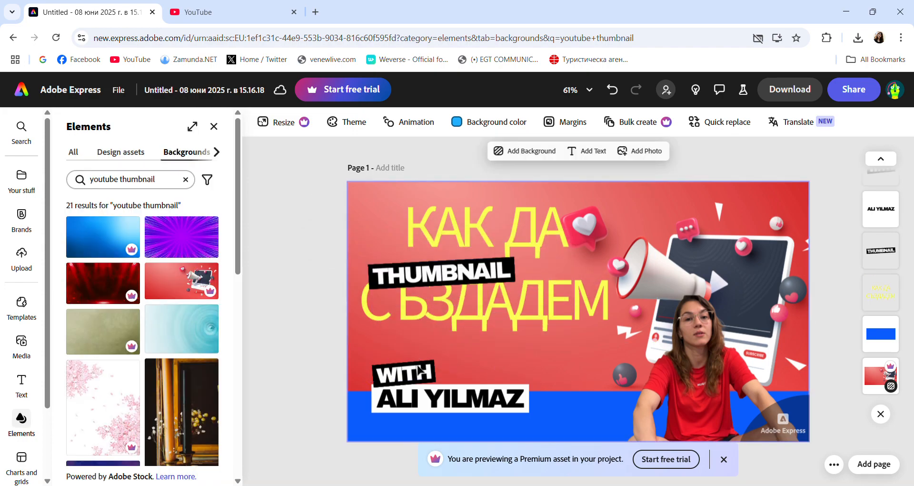
{"action": "left_click", "coordinate": [419, 370]}
{"action": "key", "text": "Delete"}
{"action": "left_click", "coordinate": [434, 382]}
{"action": "key", "text": "Delete"}
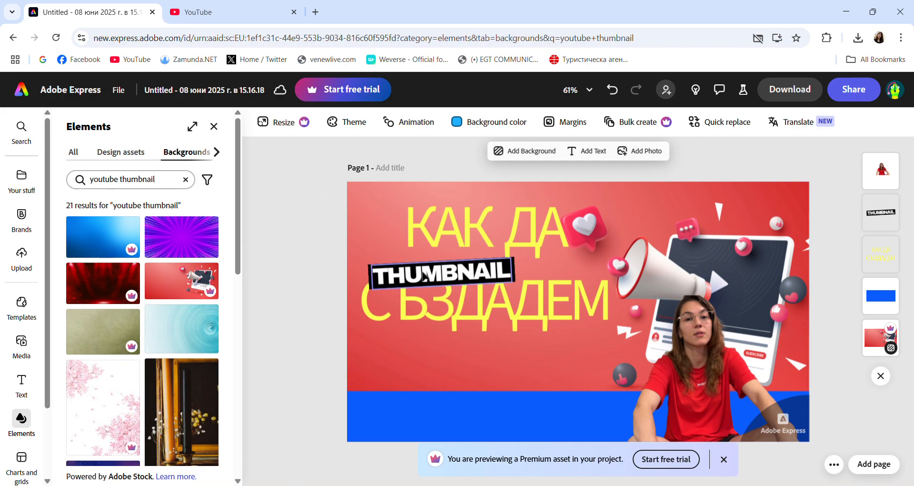
Move the "THUMBNAIL" label below the yellow heading, just above the blue band.
{"action": "left_click_drag", "start_coordinate": [426, 277], "coordinate": [431, 303]}
{"action": "left_click_drag", "start_coordinate": [442, 351], "coordinate": [478, 370]}
Delete the blue band along the thumbnail's lower edge and move the "THUMBNAIL" label slightly down and to the left.
{"action": "left_click", "coordinate": [526, 404]}
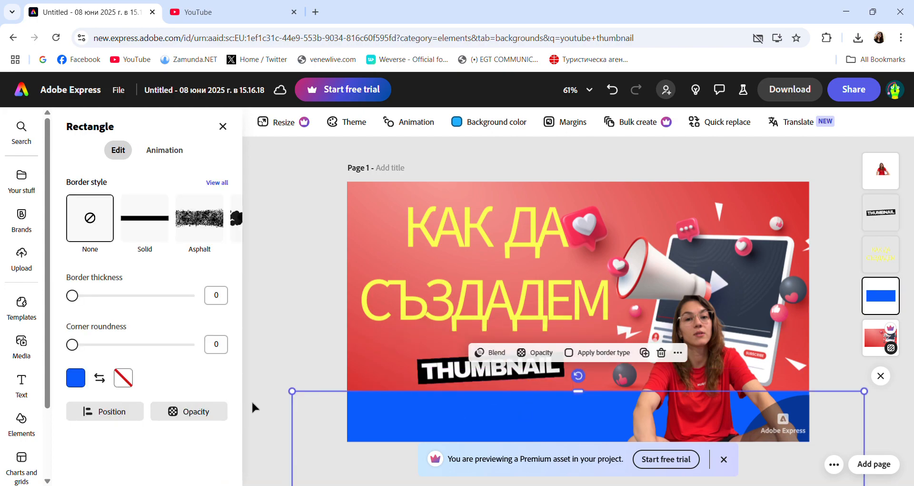
{"action": "key", "text": "Delete"}
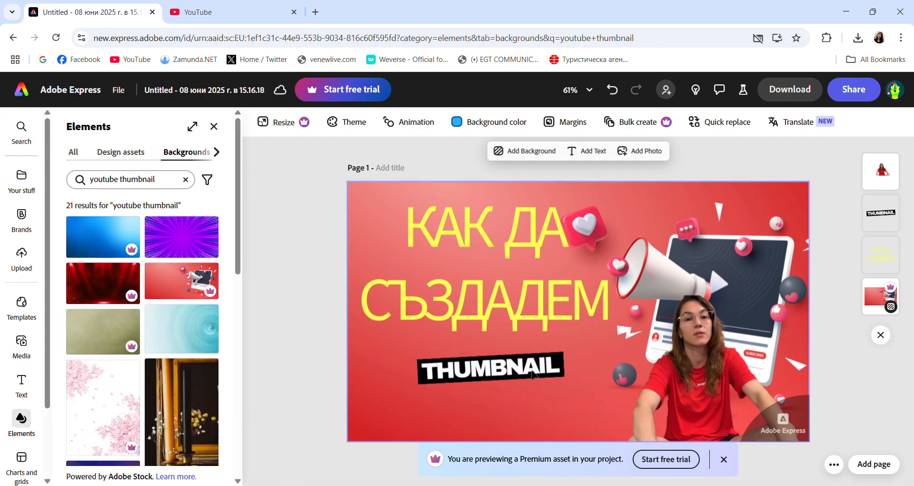
{"action": "left_click_drag", "start_coordinate": [518, 376], "coordinate": [508, 395]}
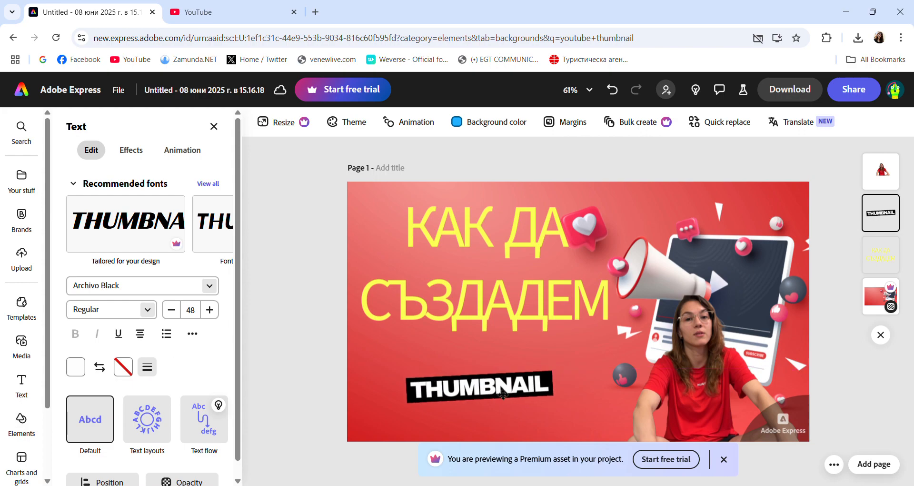
Scale the yellow "КАК ДА СЪЗДАДЕМ" heading down to size 97.
{"action": "left_click", "coordinate": [512, 315]}
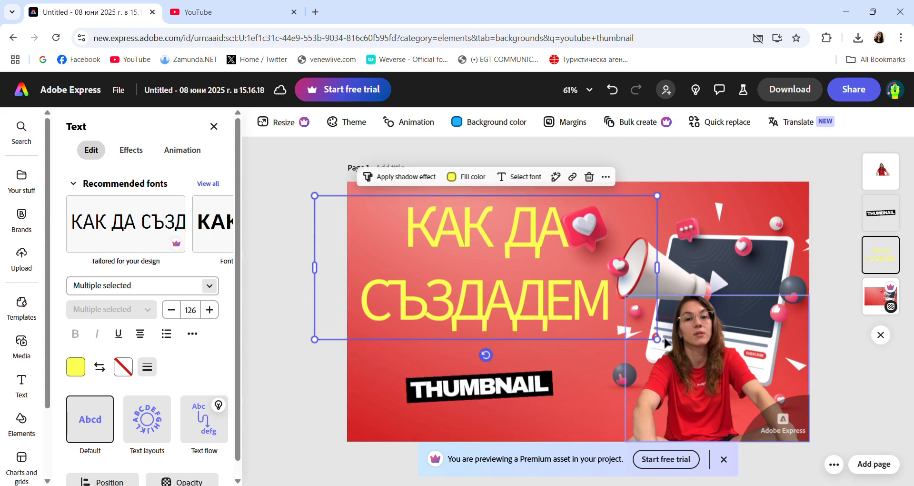
{"action": "left_click_drag", "start_coordinate": [665, 343], "coordinate": [580, 306]}
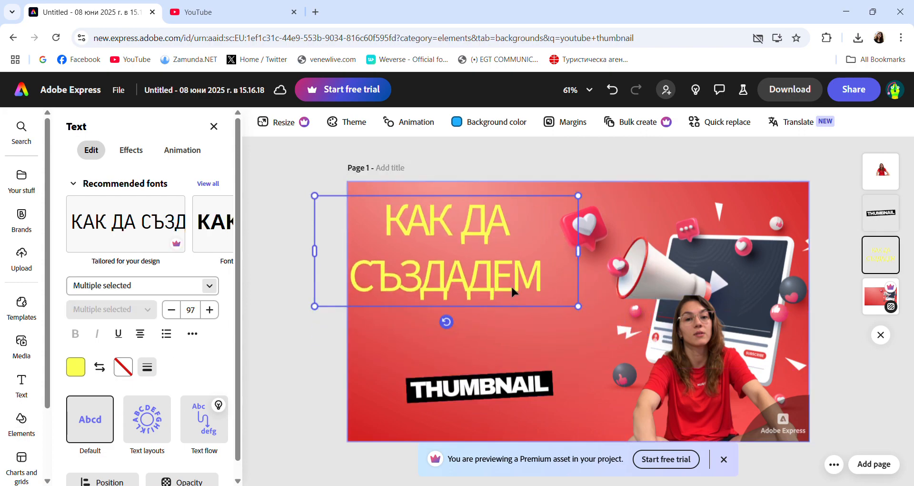
Change the fill color of the "КАК ДА СЪЗДАДЕМ" heading to the pale yellow #FFF4B8.
{"action": "double_click", "coordinate": [528, 292]}
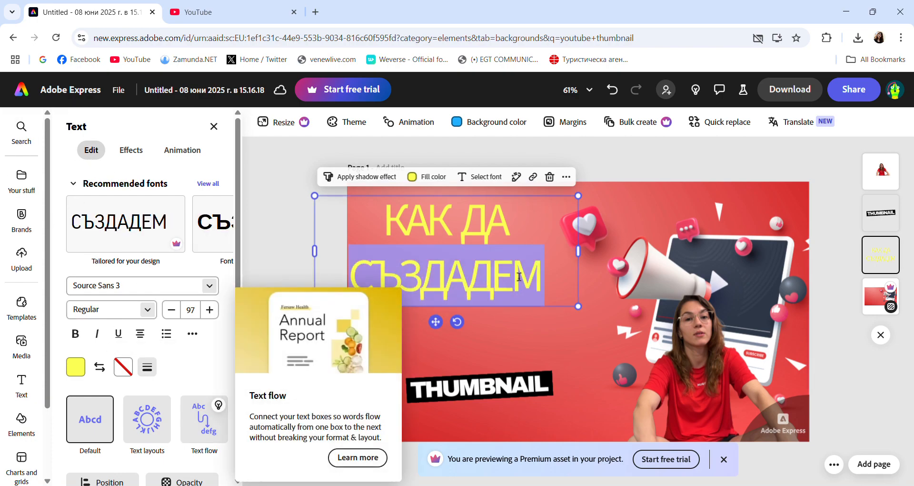
{"action": "left_click", "coordinate": [527, 284]}
{"action": "left_click_drag", "start_coordinate": [544, 286], "coordinate": [385, 210]}
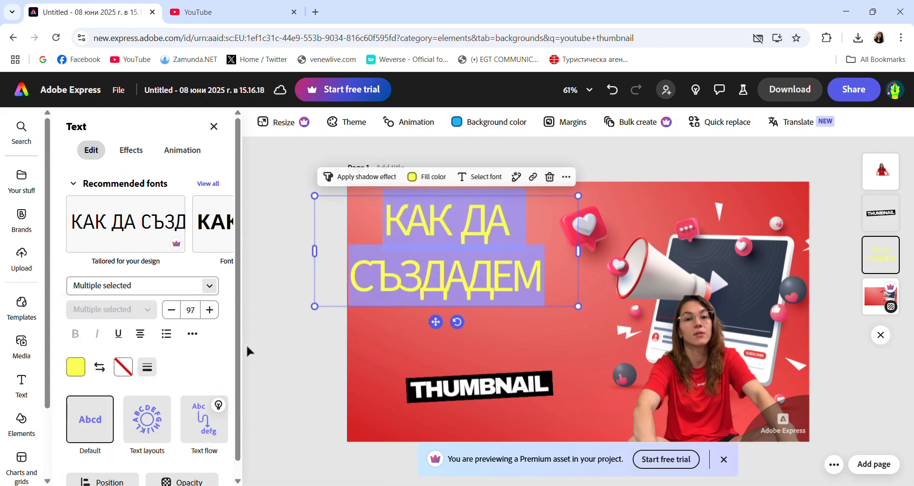
{"action": "left_click", "coordinate": [544, 242]}
{"action": "left_click_drag", "start_coordinate": [542, 292], "coordinate": [406, 231]}
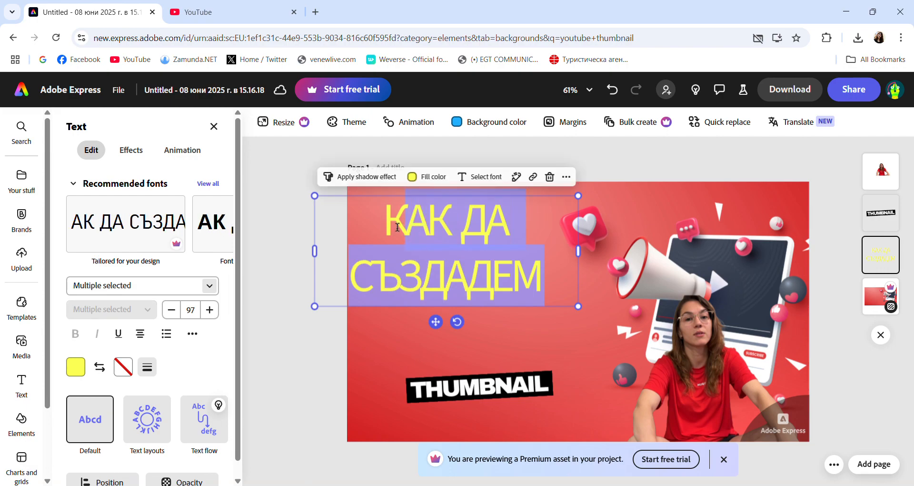
{"action": "left_click", "coordinate": [436, 234]}
{"action": "left_click", "coordinate": [77, 367]}
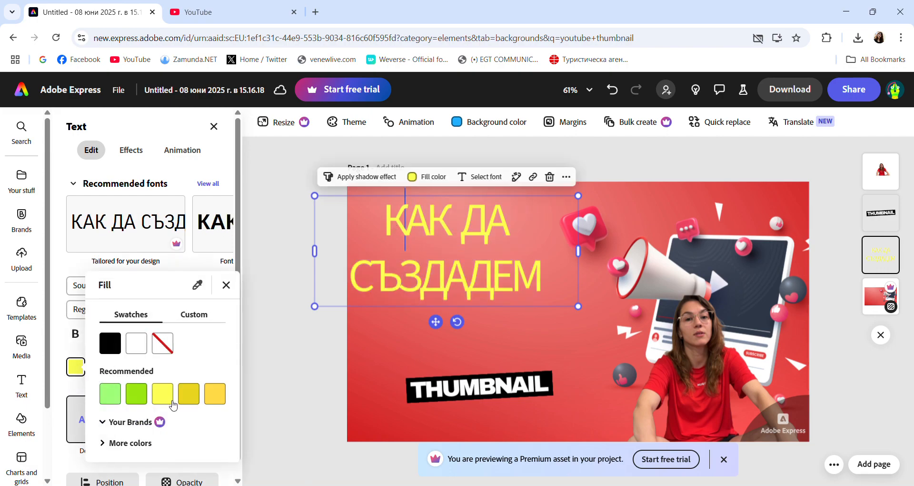
{"action": "left_click", "coordinate": [126, 444]}
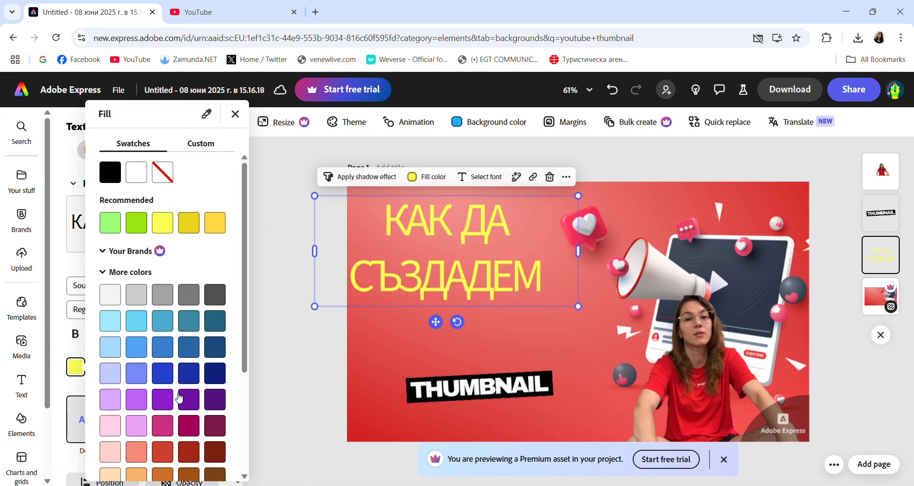
{"action": "scroll", "coordinate": [179, 398], "scroll_direction": "down", "scroll_amount": 5}
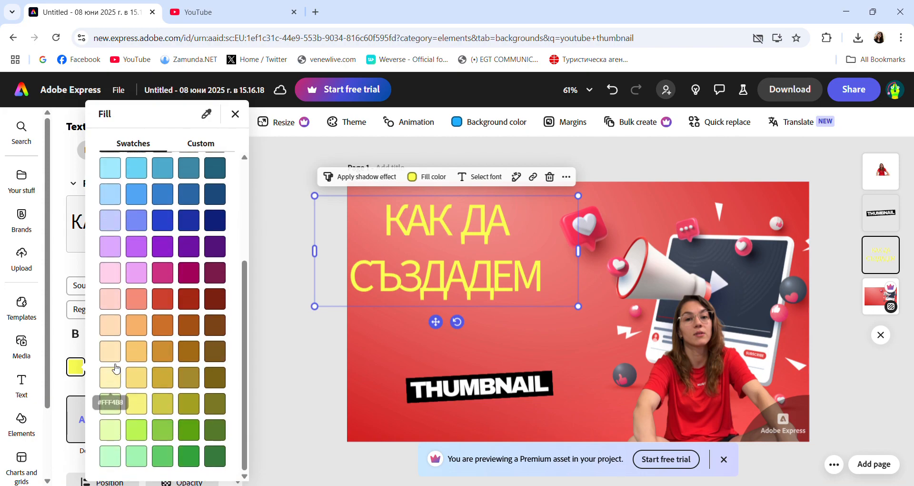
{"action": "left_click", "coordinate": [120, 358]}
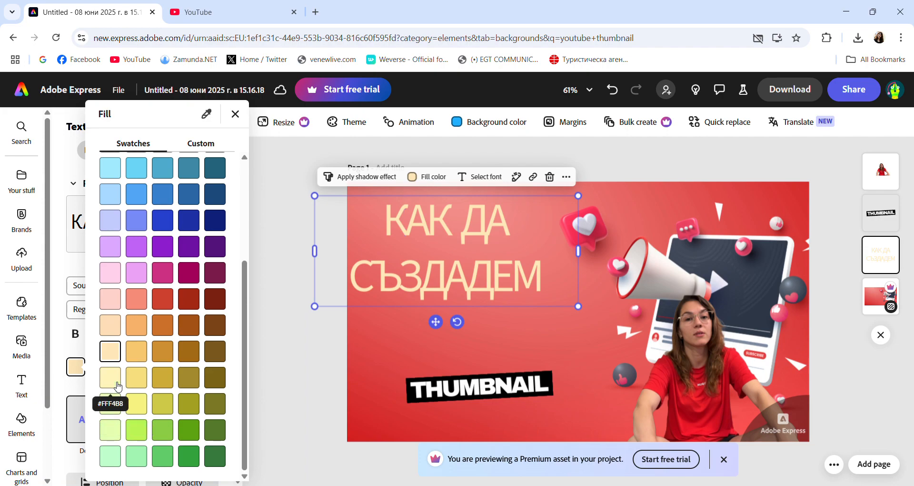
{"action": "left_click", "coordinate": [119, 386]}
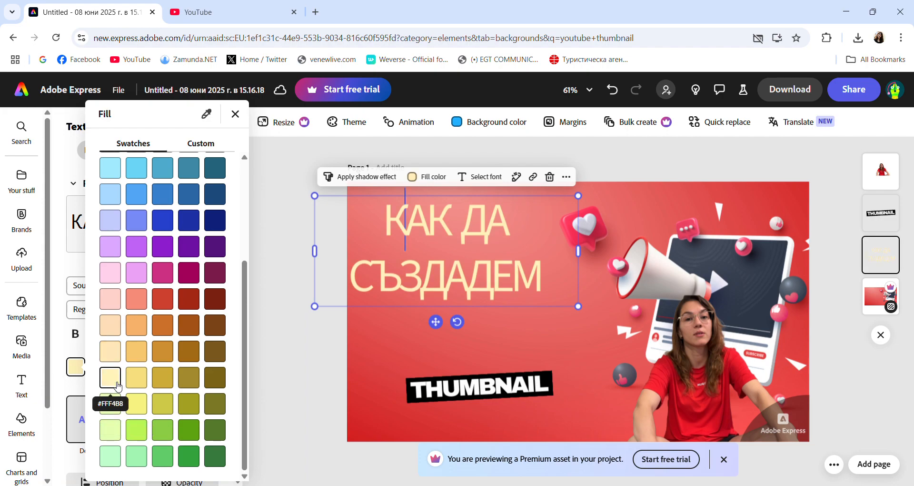
Set the whole "КАК ДА СЪЗДАДЕМ" heading in the recommended bold font, Liberation Sans Bold.
{"action": "left_click", "coordinate": [528, 284]}
{"action": "key", "text": "ctrl+a"}
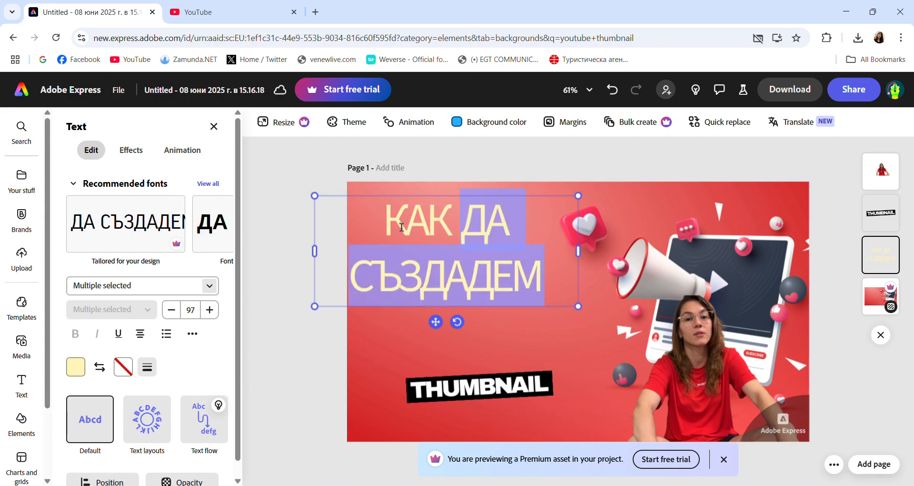
{"action": "left_click", "coordinate": [220, 238]}
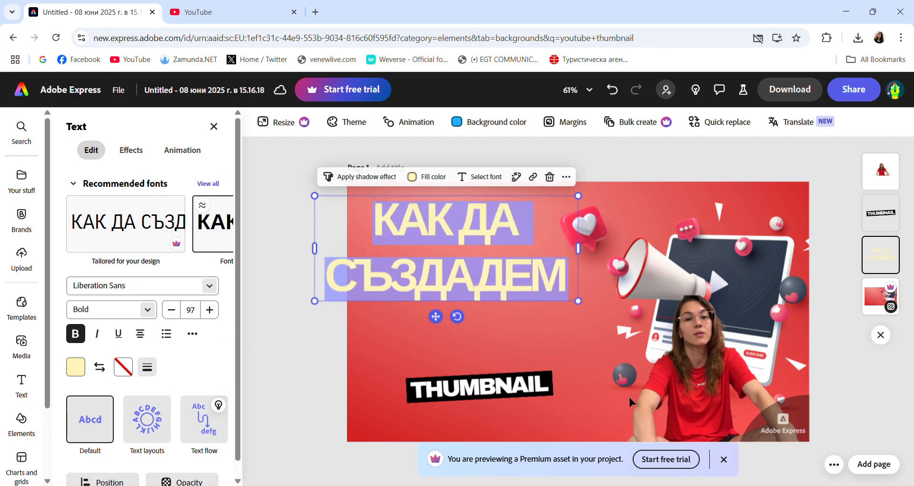
Move the heading down and to the right so it sits just above the "THUMBNAIL" label.
{"action": "left_click", "coordinate": [550, 325]}
{"action": "left_click_drag", "start_coordinate": [475, 280], "coordinate": [525, 359]}
{"action": "left_click", "coordinate": [504, 391]}
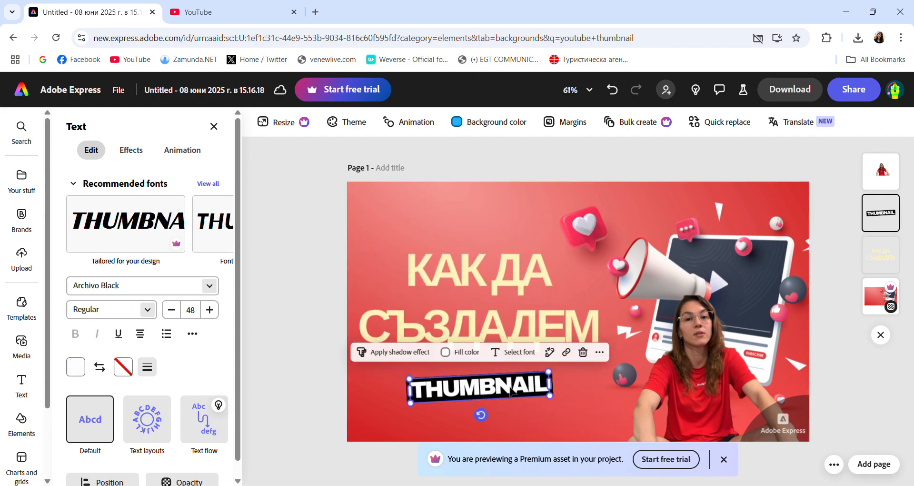
{"action": "left_click", "coordinate": [657, 209]}
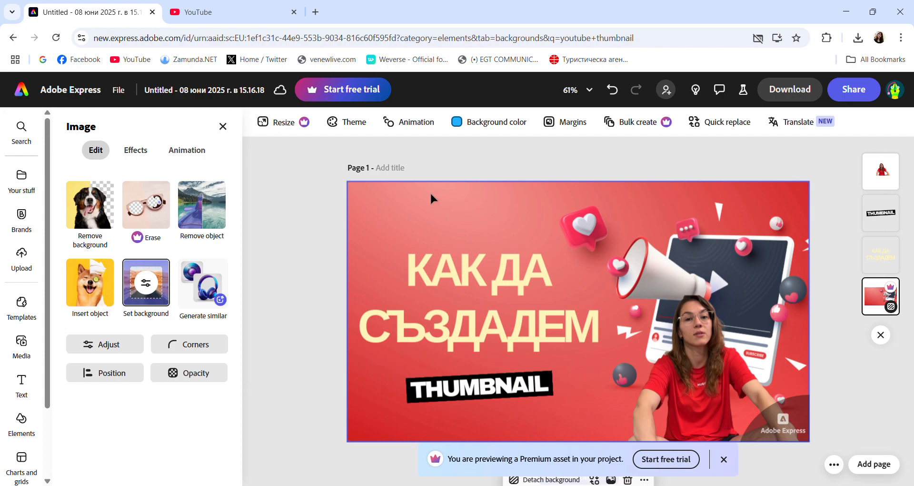
Add the red YouTube logo image, shrink it to a small icon and place it in the thumbnail's upper-left corner.
{"action": "left_click", "coordinate": [556, 160]}
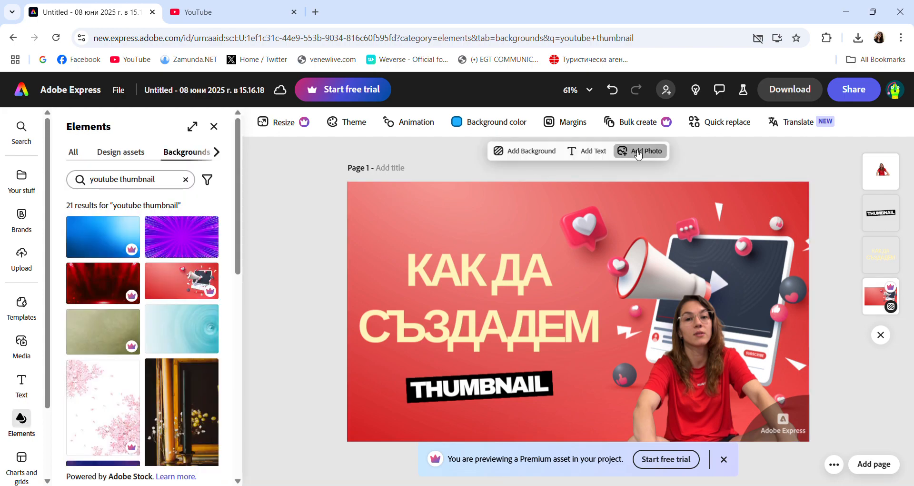
{"action": "left_click", "coordinate": [644, 150]}
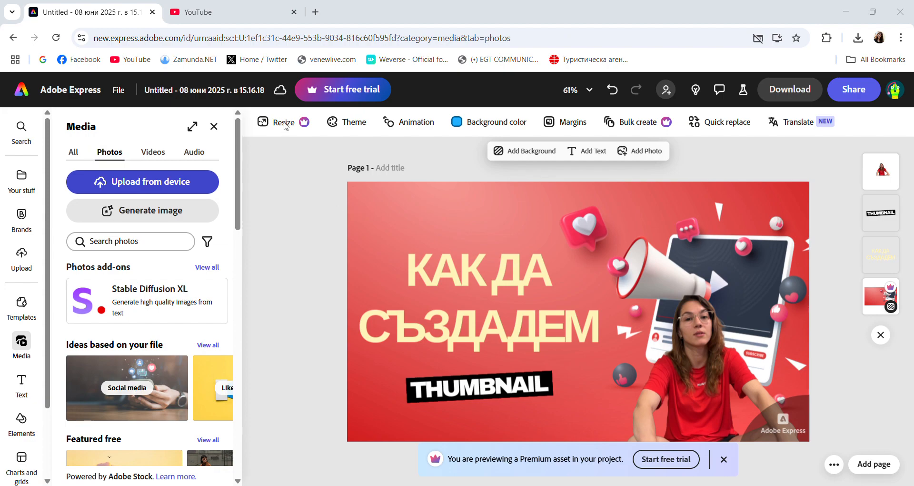
{"action": "key", "text": "ctrl+v"}
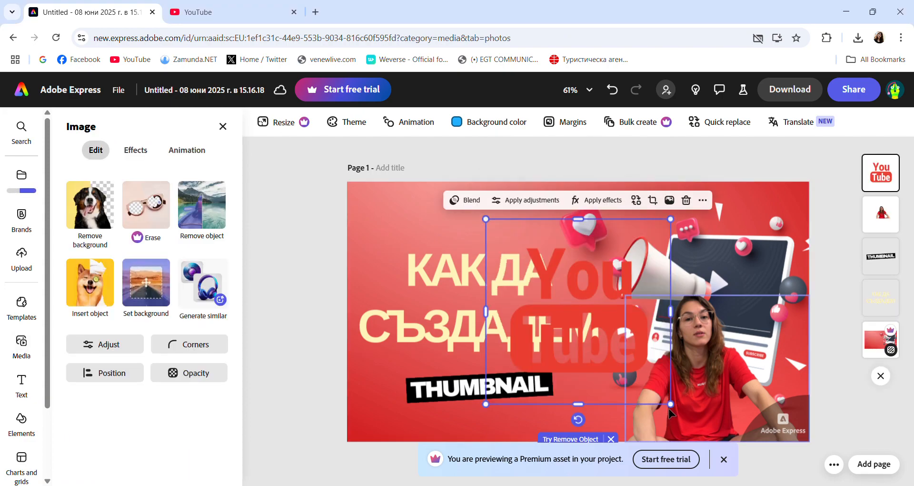
{"action": "left_click_drag", "start_coordinate": [676, 407], "coordinate": [389, 216]}
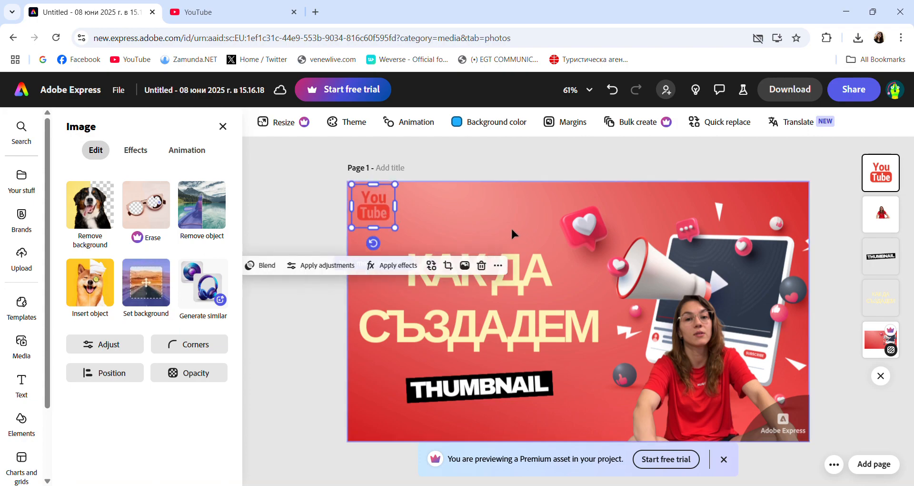
{"action": "left_click", "coordinate": [567, 288]}
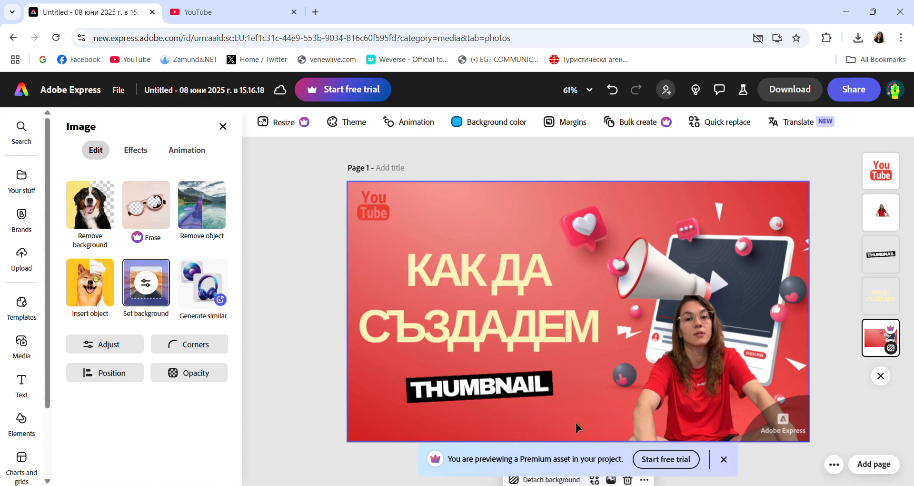